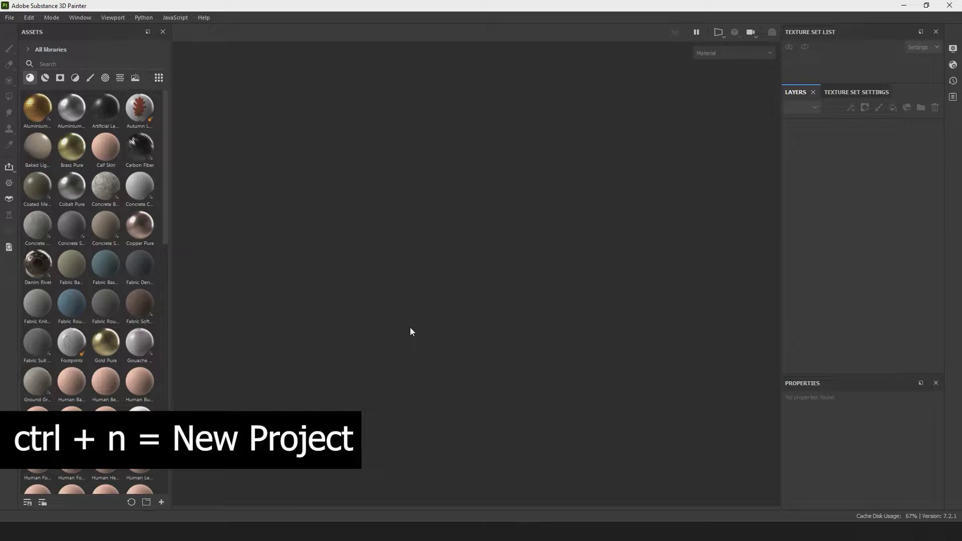
- Create a new project from the interior_walls mesh in the Interior Panels "all in one" folder, keeping the default project settings
left_click(9, 17)
left_click(24, 32)
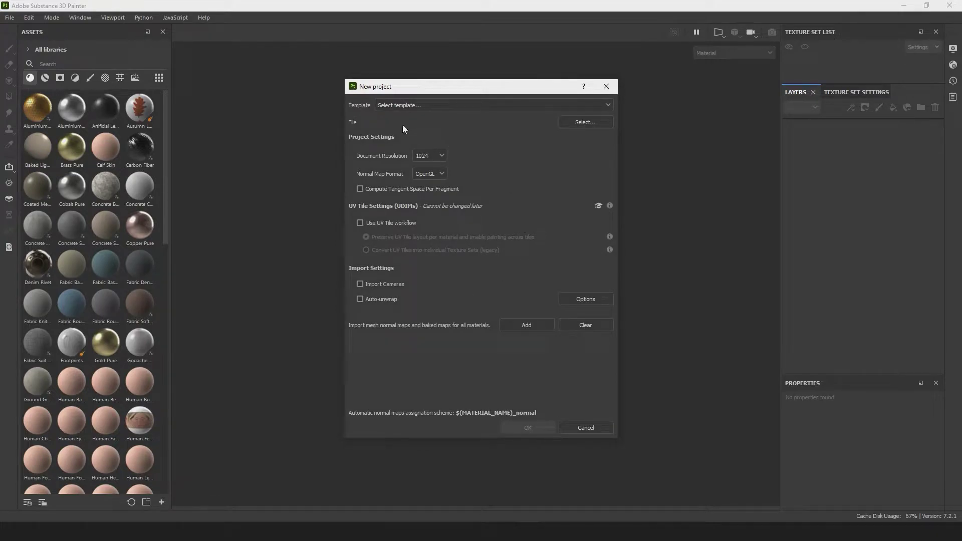
left_click_drag(407, 91, 363, 94)
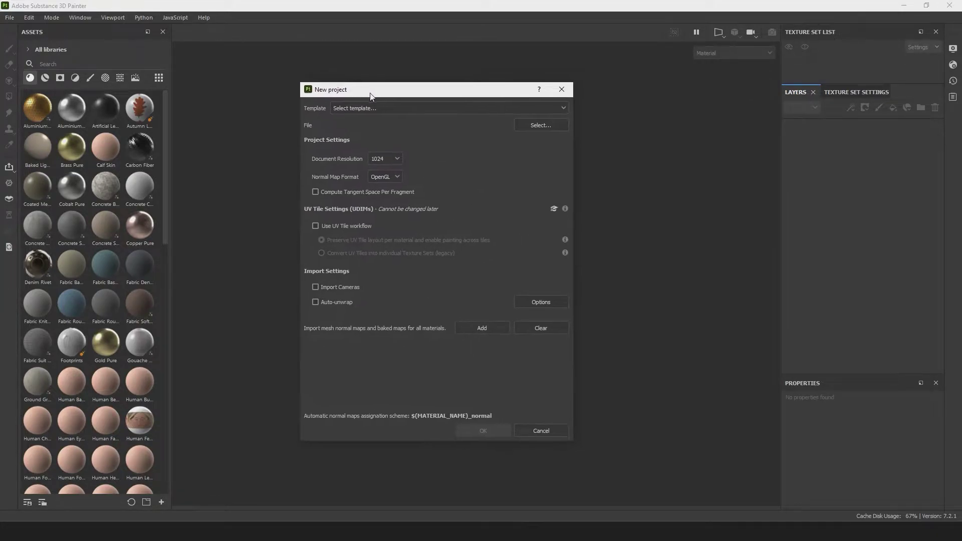
left_click(531, 127)
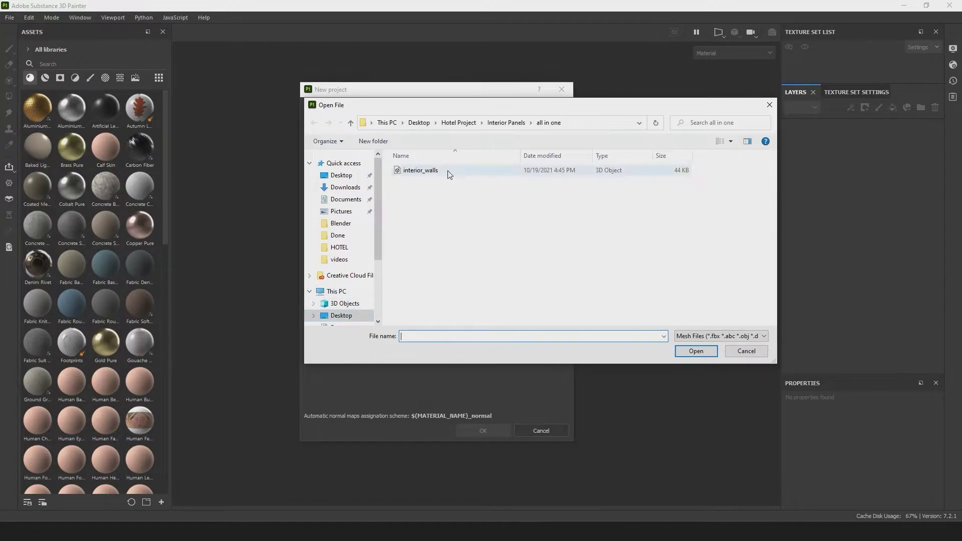
left_click(460, 124)
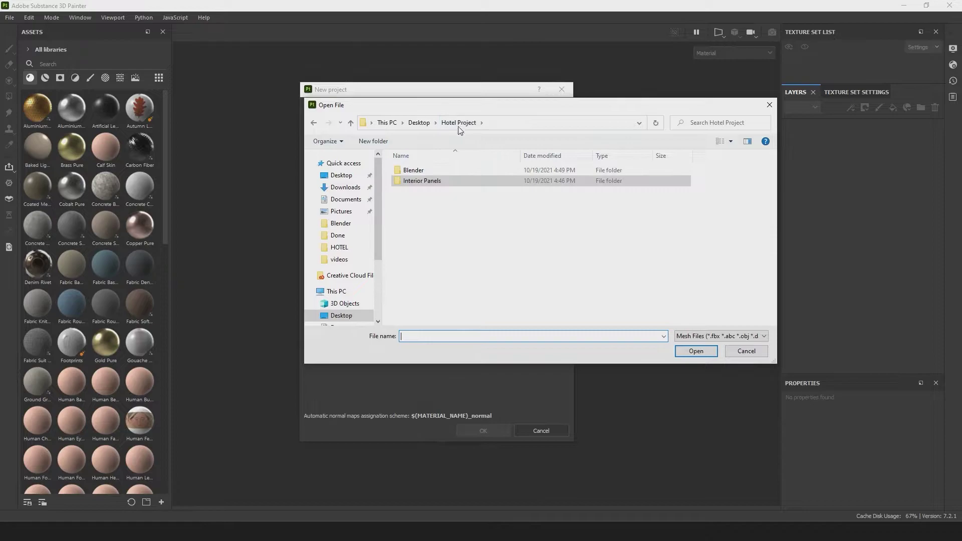
double_click(420, 183)
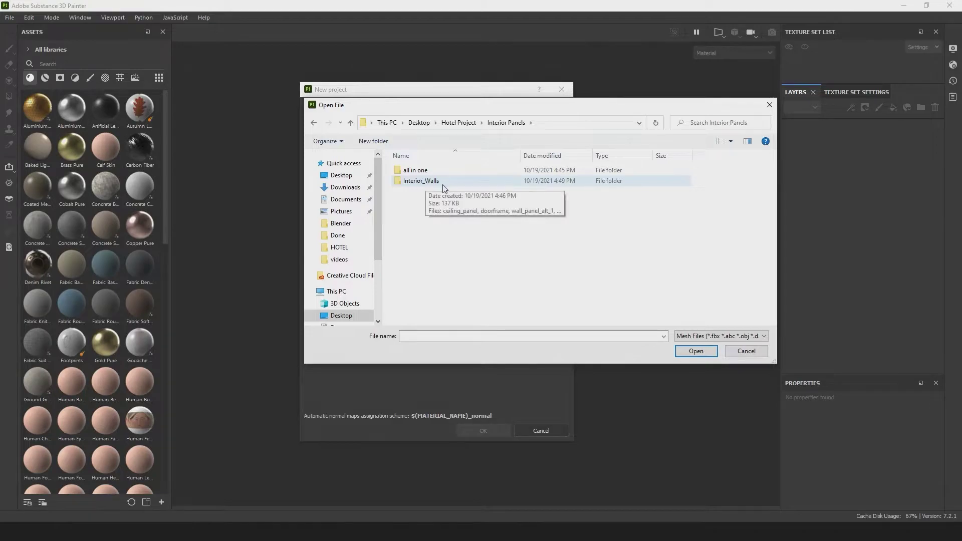
left_click(419, 174)
double_click(419, 174)
left_click(415, 173)
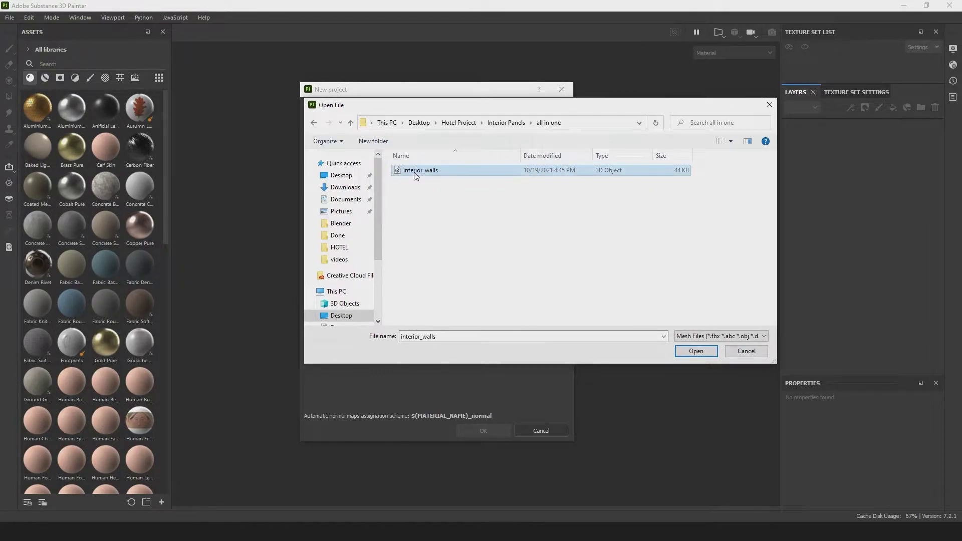
left_click(696, 351)
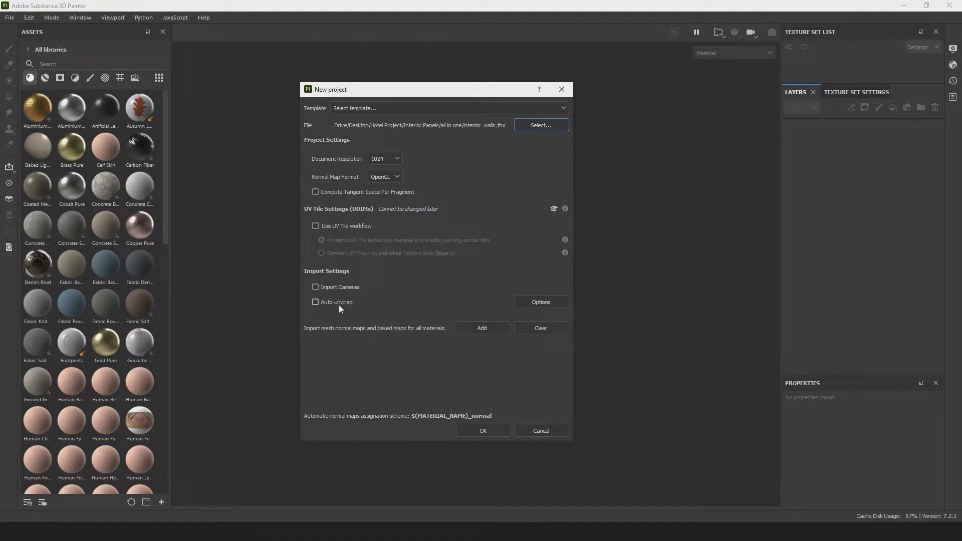
left_click(483, 431)
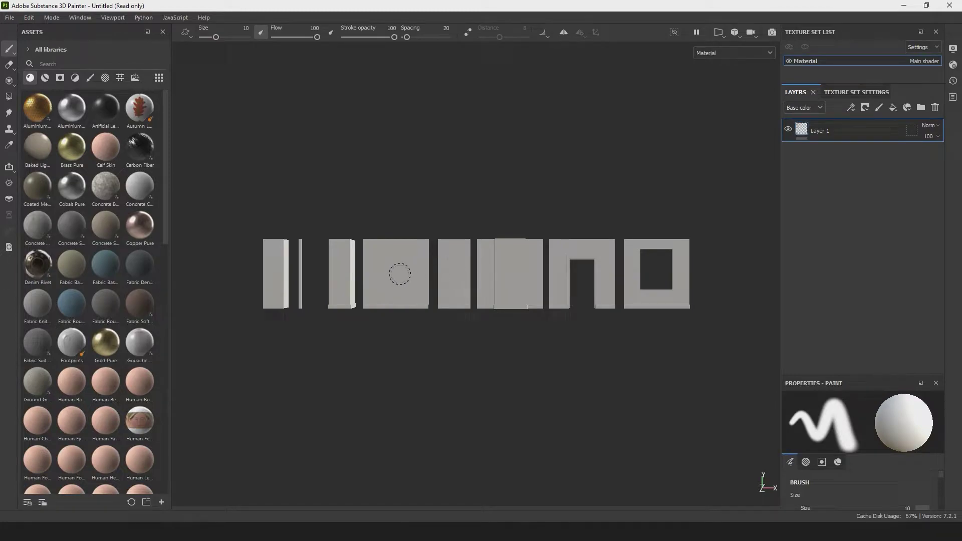
- Inspect the imported wall panels from several angles and distances
mouse_move(376, 288)
left_mouse_down("alt")
mouse_move(309, 216)
mouse_move(326, 276)
mouse_move(362, 299)
mouse_move(257, 318)
mouse_move(444, 326)
left_mouse_up("alt")
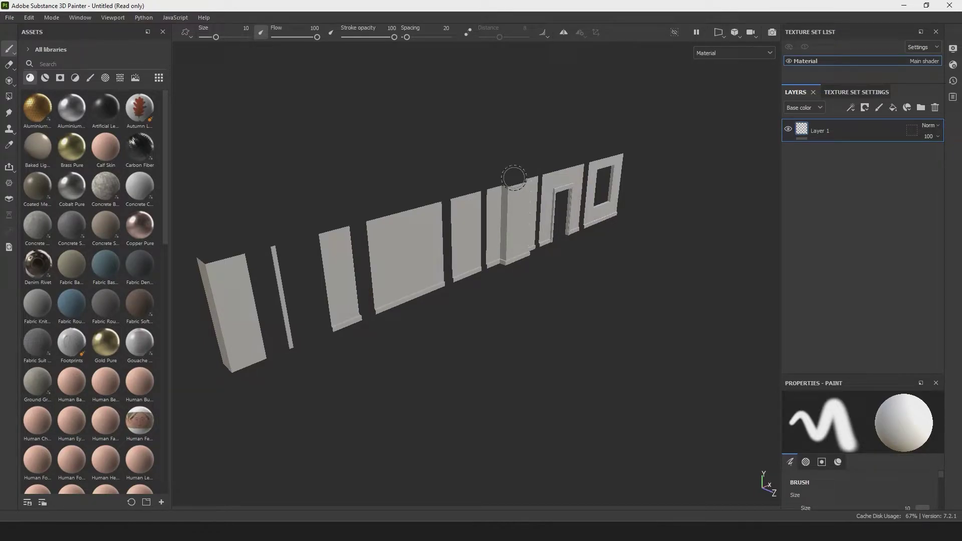
left_click_drag(563, 286, 435, 232, "alt")
right_click_drag(436, 232, 402, 189, "alt")
mouse_move(402, 189)
left_mouse_down("alt")
mouse_move(404, 258)
mouse_move(425, 228)
mouse_move(506, 225)
mouse_move(393, 200)
left_mouse_up("alt")
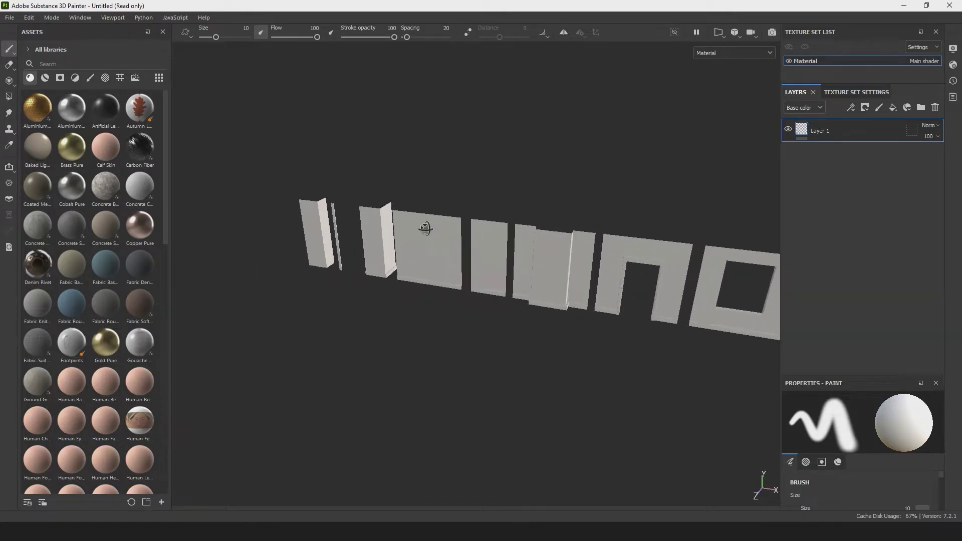
mouse_move(393, 200)
right_mouse_down("alt")
mouse_move(414, 271)
mouse_move(399, 244)
right_mouse_up("alt")
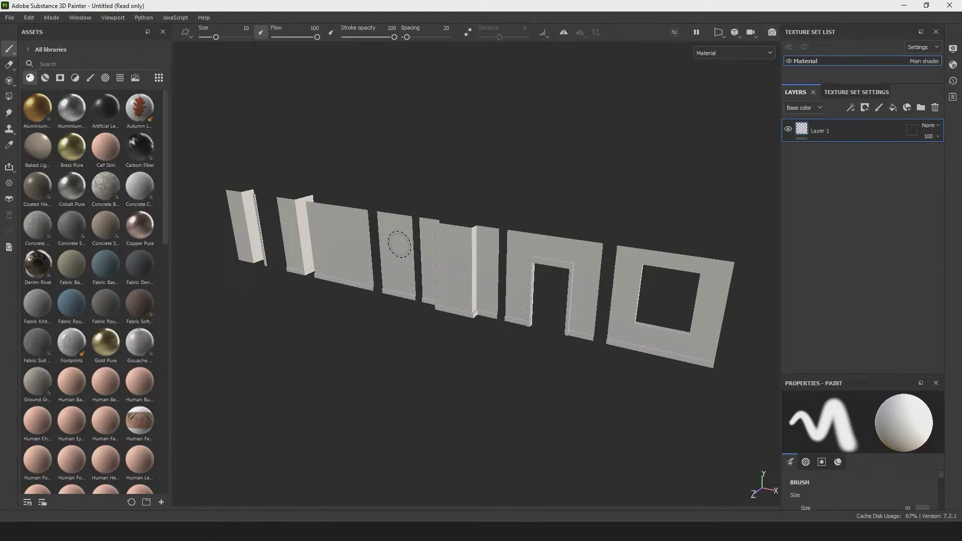
mouse_move(375, 243)
left_mouse_down("alt")
mouse_move(369, 249)
mouse_move(464, 241)
mouse_move(379, 229)
mouse_move(410, 208)
mouse_move(449, 230)
left_mouse_up("alt")
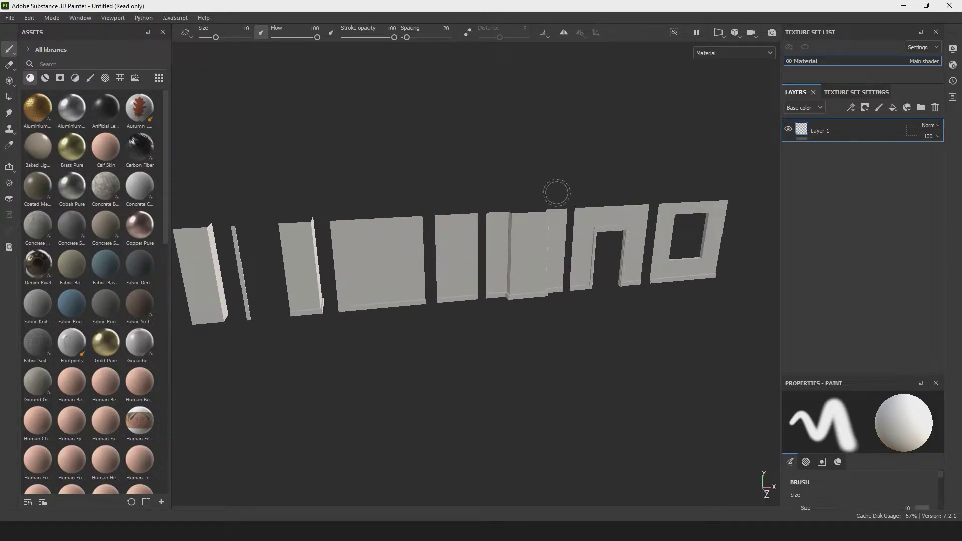
- Open the mesh map baking settings for the texture set and set the output size to 4096
left_click(857, 92)
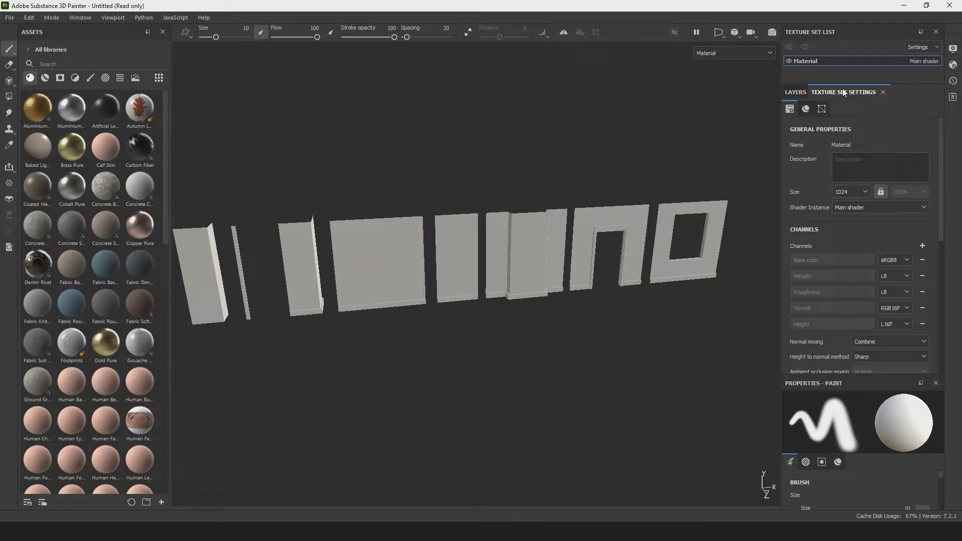
scroll(813, 209, "down", 5)
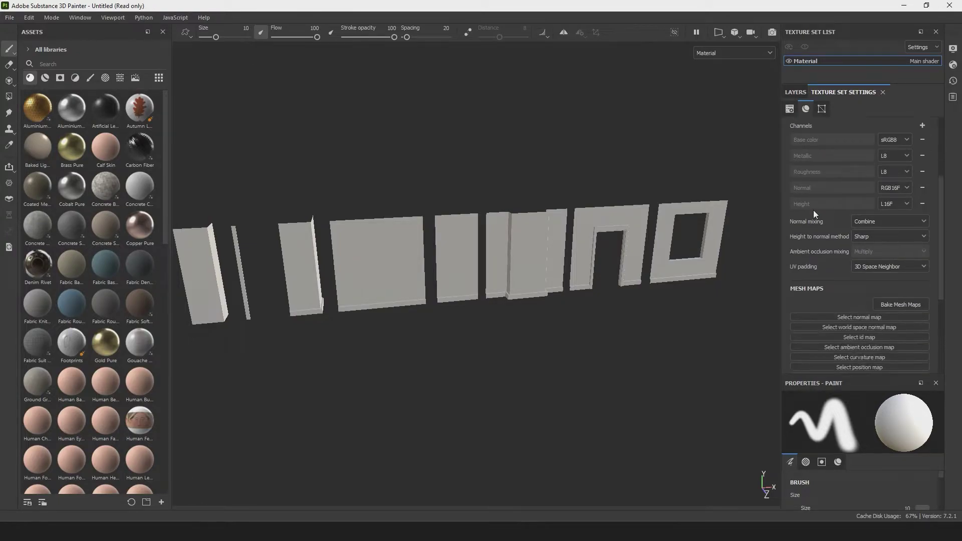
left_click(902, 274)
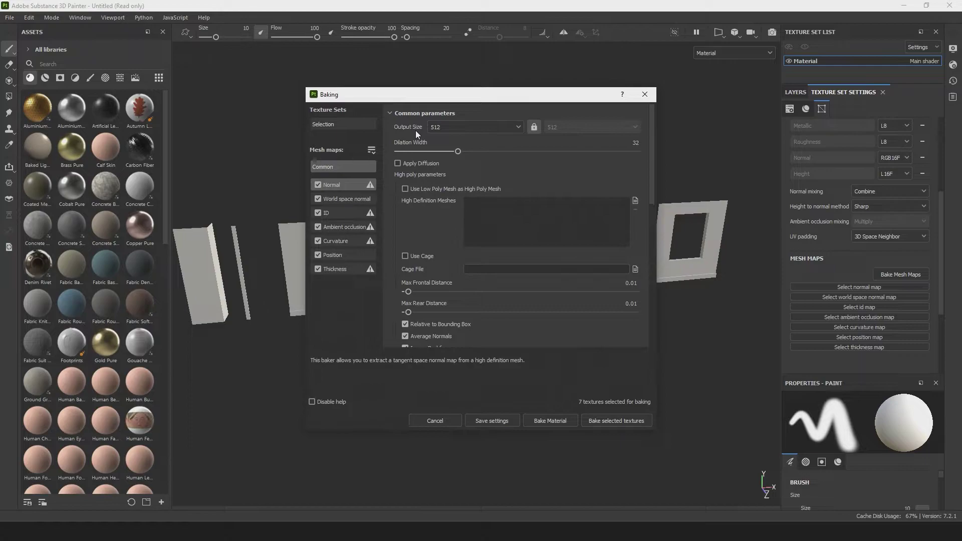
left_click(434, 128)
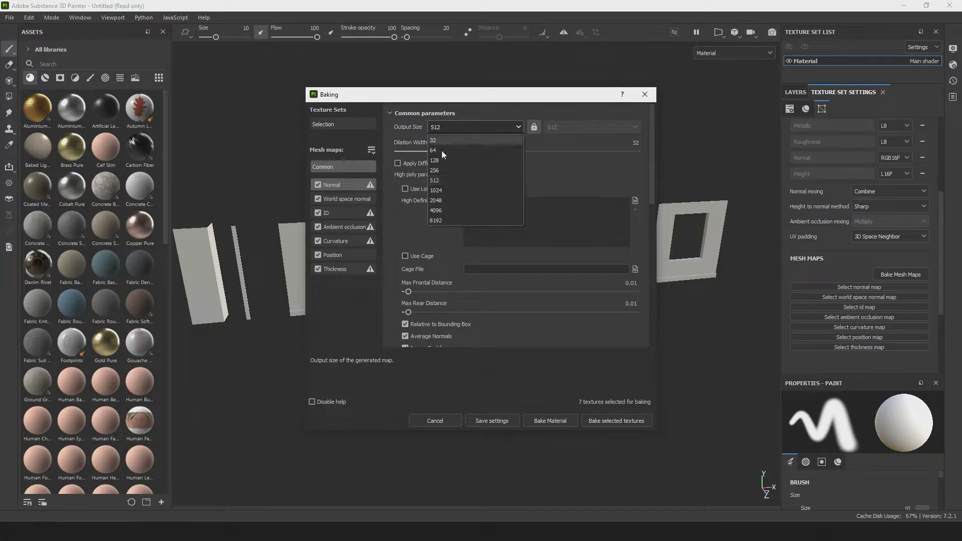
left_click(454, 210)
left_click(474, 127)
left_click(450, 210)
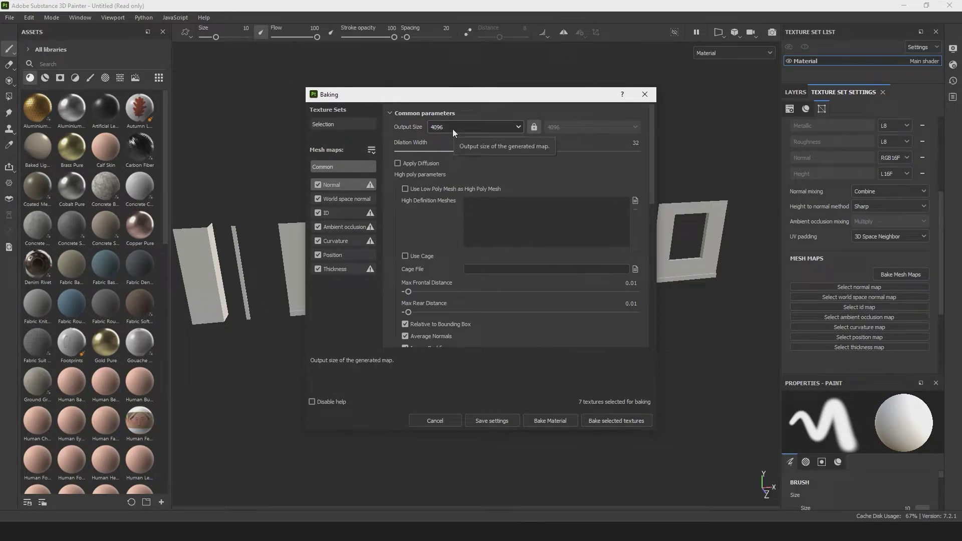
- Enable using the low poly mesh as high poly mesh and load interior_walls as the high definition mesh
left_click(404, 189)
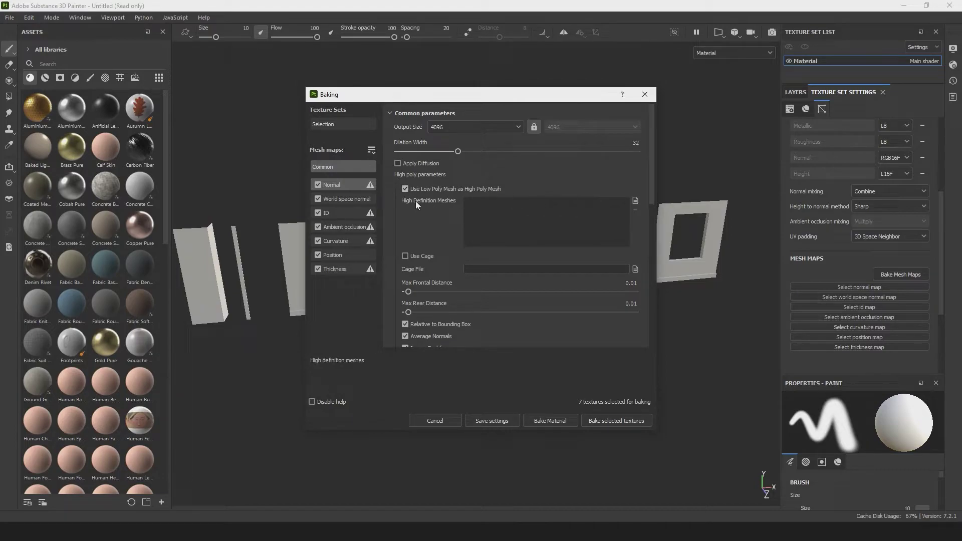
left_click(636, 200)
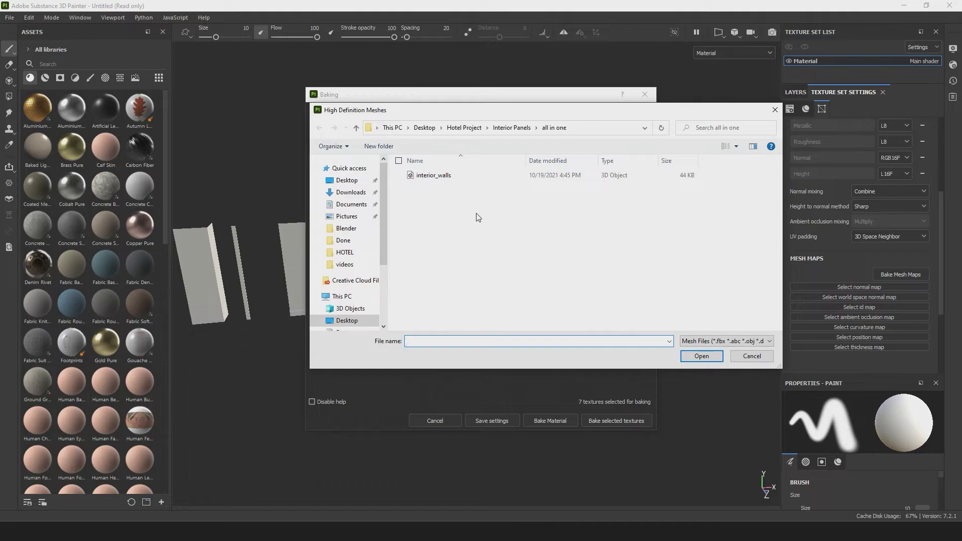
left_click(429, 176)
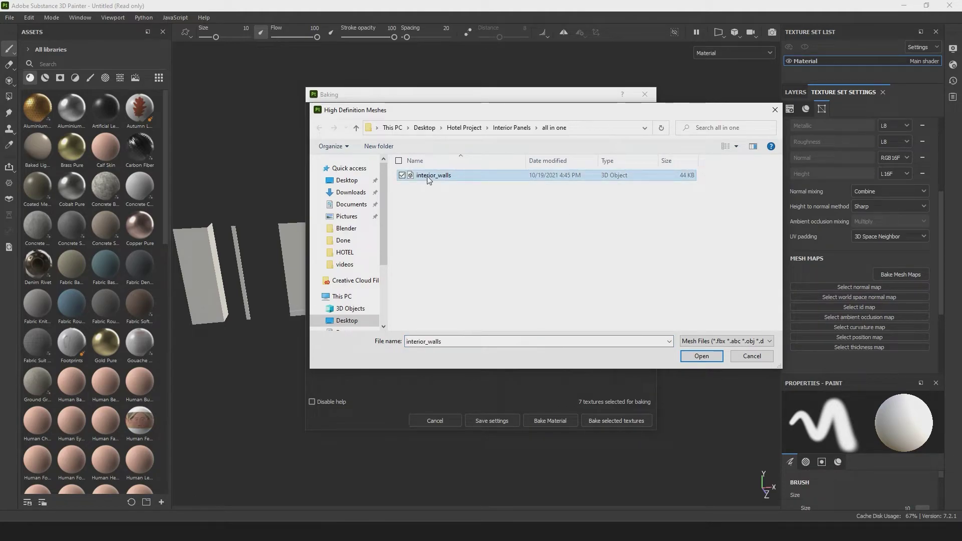
left_click(702, 357)
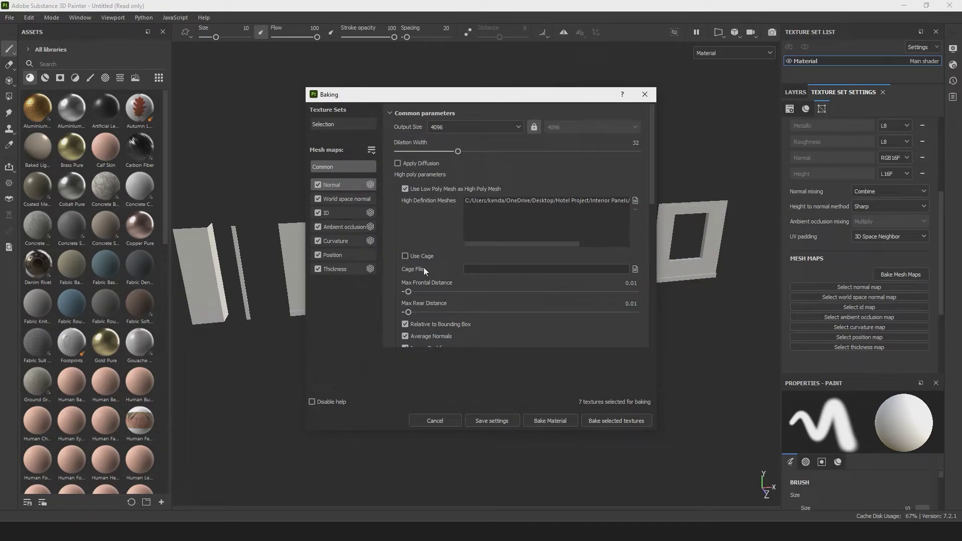
- Set the baking antialiasing to Subsampling 8x8 and keep the mesh matching method at Always
scroll(433, 255, "down", 3)
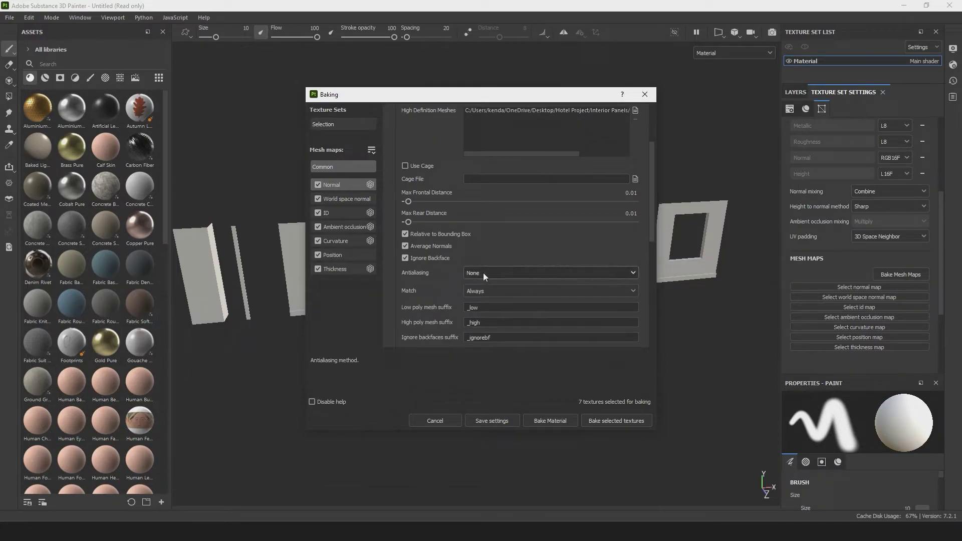
left_click(483, 273)
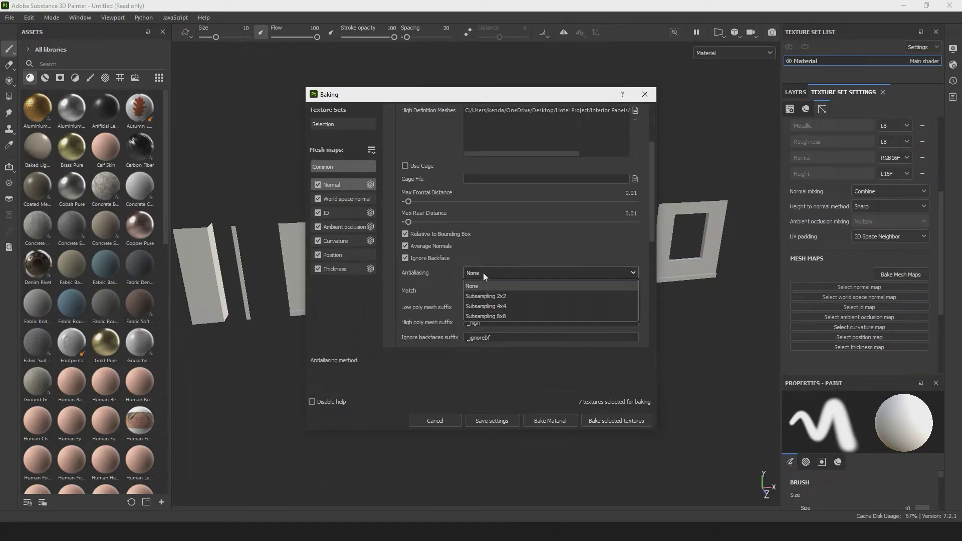
left_click(505, 316)
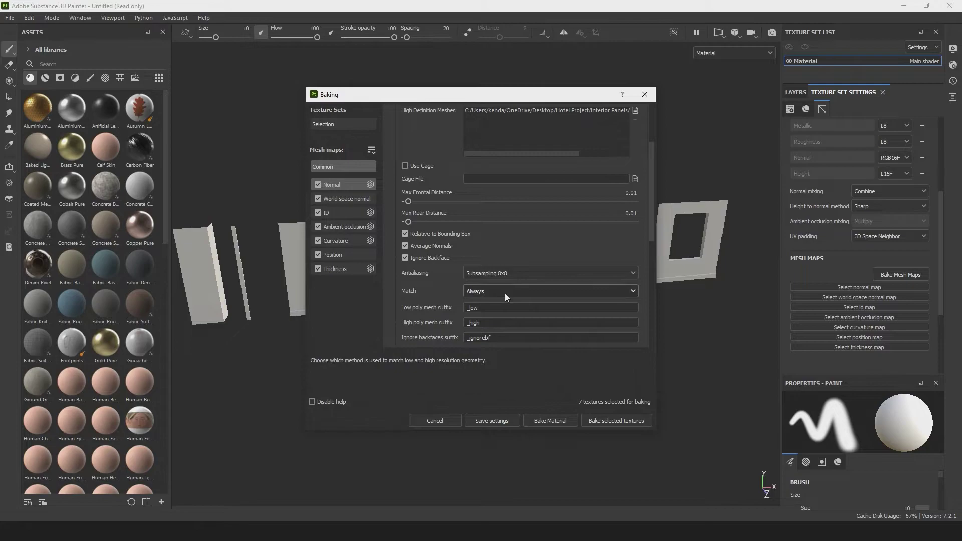
left_click(486, 293)
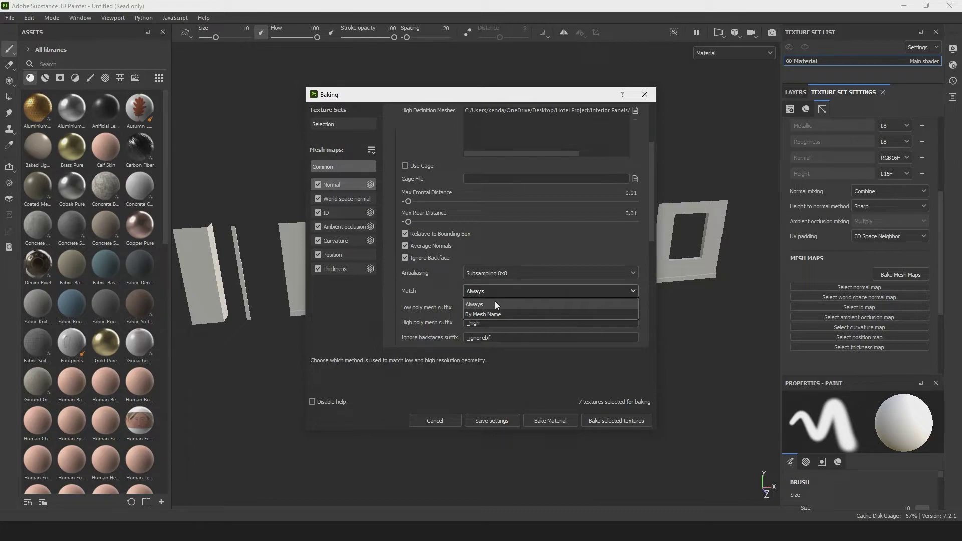
left_click(495, 304)
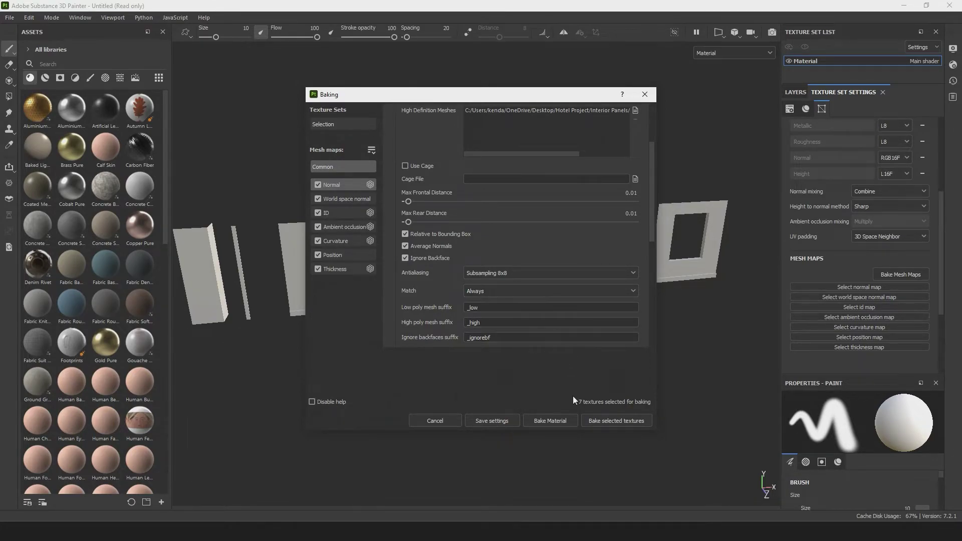
- Bake all selected mesh maps for the Material texture set and dismiss the finished baking report
left_click(598, 422)
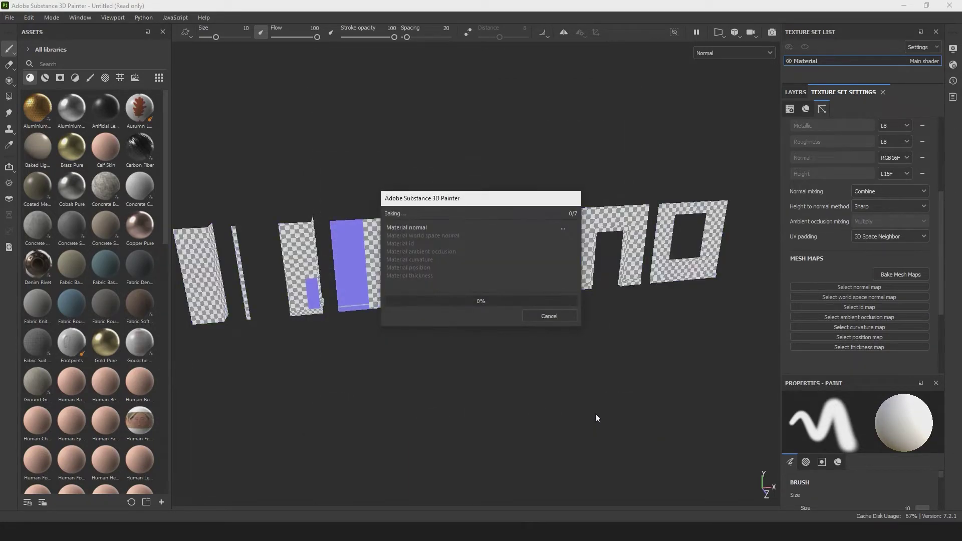
left_click_drag(468, 199, 467, 383)
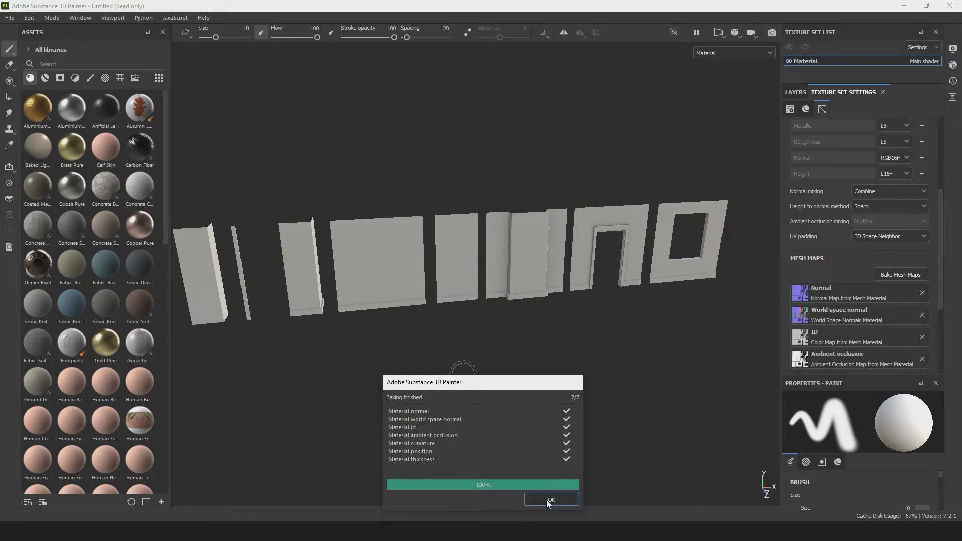
left_click(544, 498)
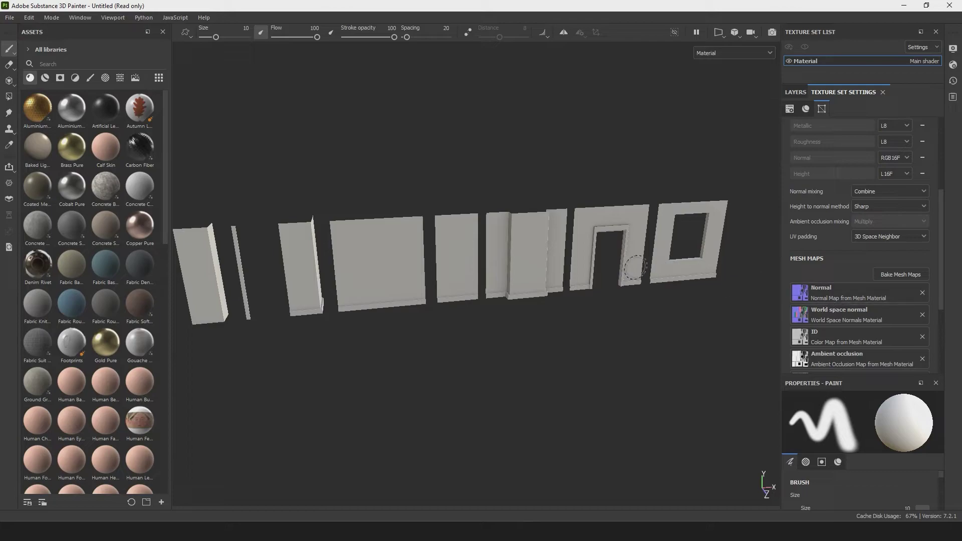
- Review the list of baked mesh maps and view the wall panels up close
scroll(851, 290, "down", 1)
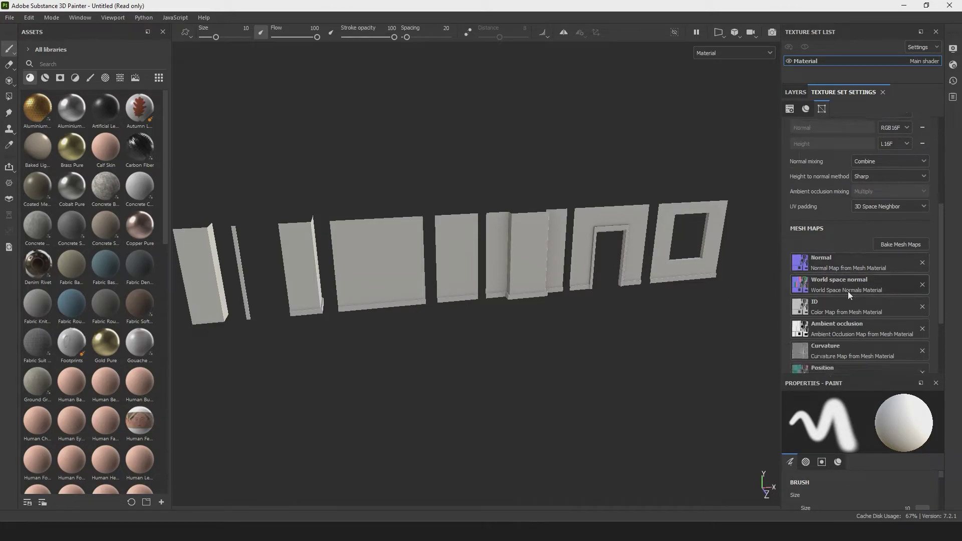
scroll(824, 258, "down", 1)
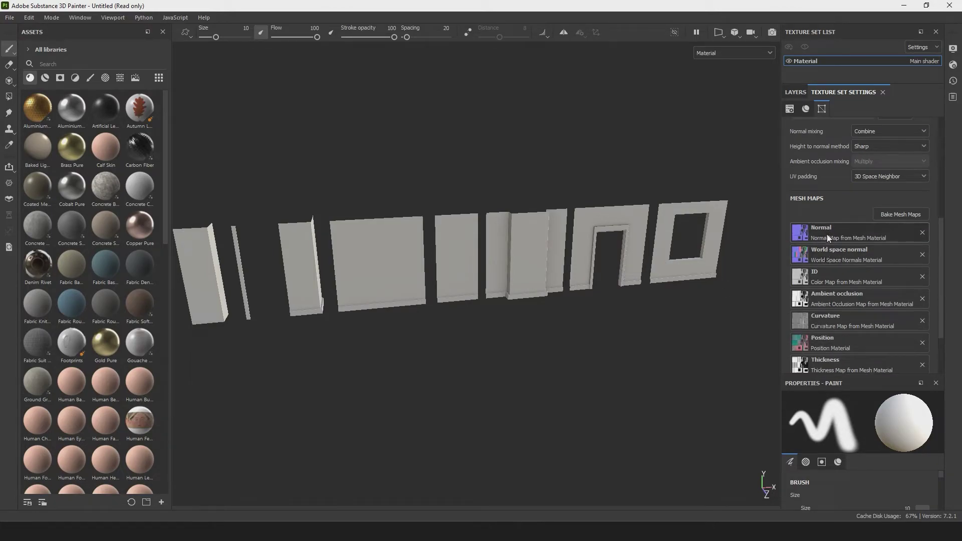
scroll(827, 235, "down", 2)
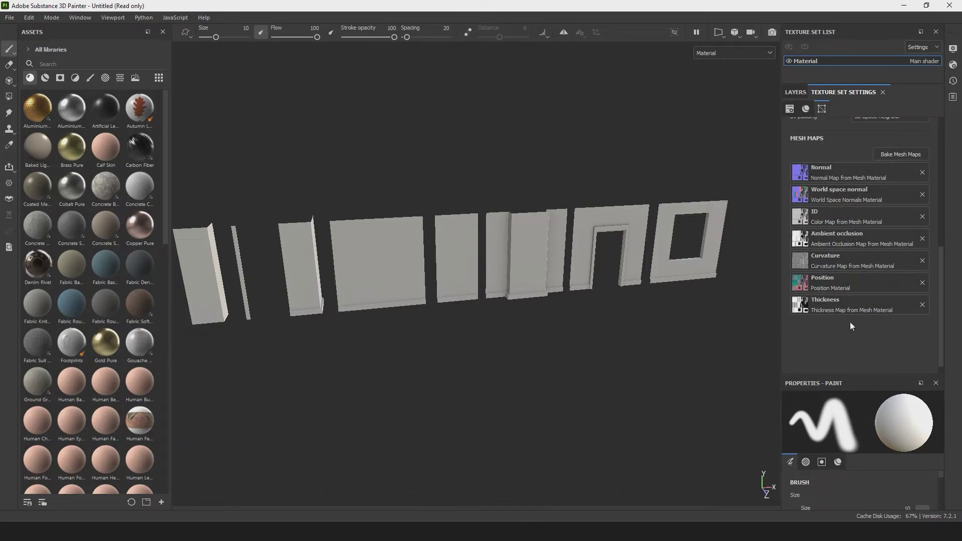
mouse_move(466, 195)
right_mouse_down("alt")
mouse_move(453, 242)
mouse_move(491, 389)
right_mouse_up("alt")
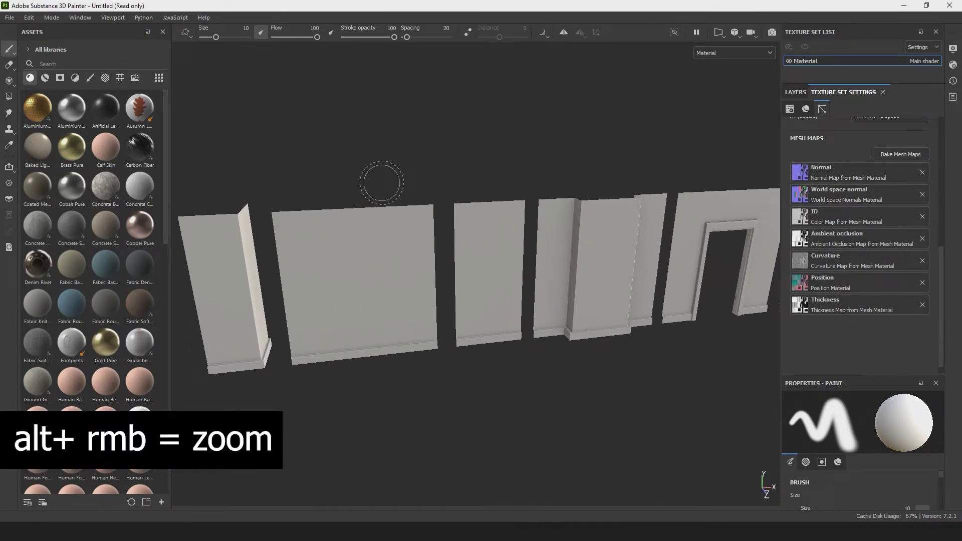
key("alt")
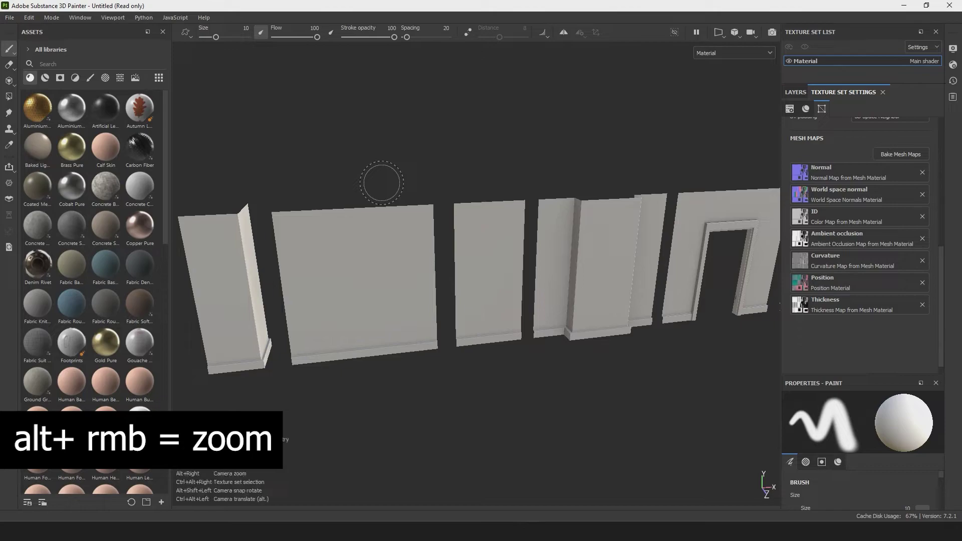
mouse_move(381, 183)
right_mouse_down("alt")
mouse_move(442, 389)
mouse_move(437, 161)
mouse_move(449, 182)
mouse_move(419, 90)
right_mouse_up("alt")
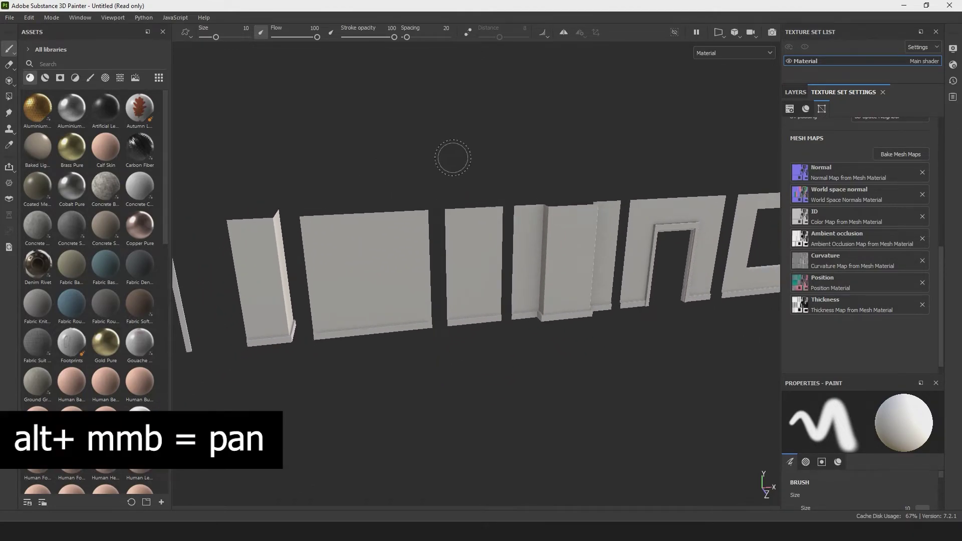
- Frame the whole mesh and move in close on the corner wall piece with its baseboard trim
middle_click_drag(476, 158, 441, 150, "alt")
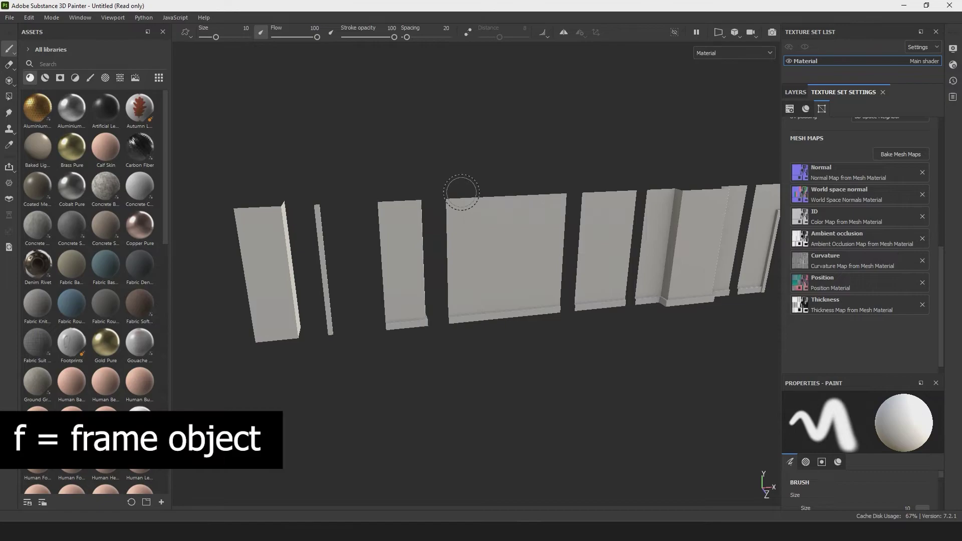
key("f")
key("alt")
key("alt")
right_click_drag(303, 199, 333, 311, "alt")
middle_click_drag(333, 311, 623, 235, "alt")
right_click_drag(408, 214, 484, 436, "alt")
left_click_drag(484, 436, 399, 311, "alt")
mouse_move(400, 311)
right_mouse_down("alt")
mouse_move(499, 291)
mouse_move(524, 419)
right_mouse_up("alt")
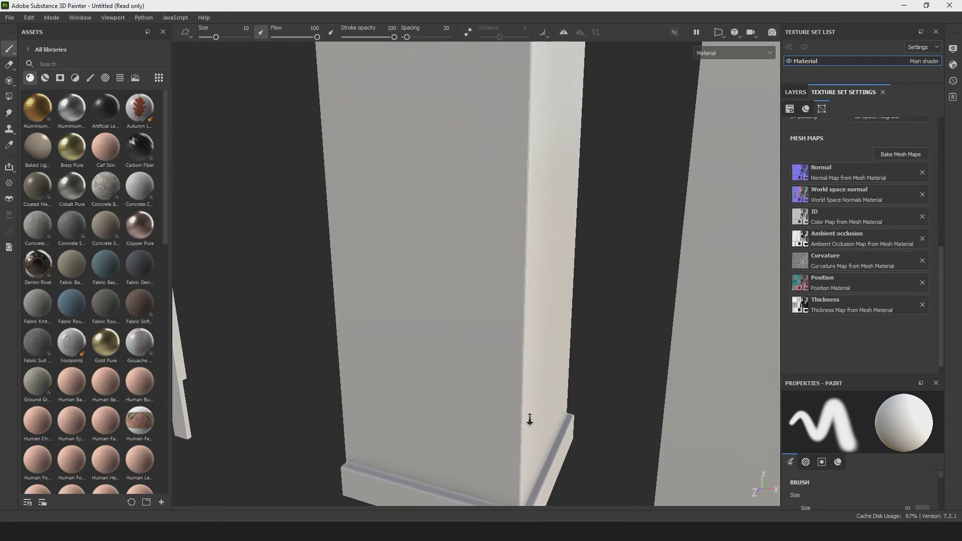
- Examine the corner wall piece from several angles and return to an overview of the row of wall panels
right_click_drag(498, 376, 496, 300, "alt")
left_click_drag(496, 301, 562, 307, "alt")
right_click_drag(563, 307, 444, 290, "alt")
left_click_drag(445, 290, 477, 292, "alt")
mouse_move(476, 292)
right_mouse_down("alt")
mouse_move(423, 245)
mouse_move(477, 351)
right_mouse_up("alt")
mouse_move(476, 350)
left_mouse_down("alt")
mouse_move(440, 348)
mouse_move(491, 356)
mouse_move(407, 172)
left_mouse_up("alt")
left_click_drag(441, 297, 311, 247, "alt")
mouse_move(311, 247)
right_mouse_down("alt")
mouse_move(363, 217)
mouse_move(369, 257)
mouse_move(272, 150)
right_mouse_up("alt")
middle_click_drag(272, 150, 383, 269, "alt")
right_click_drag(382, 268, 273, 140, "alt")
mouse_move(273, 140)
left_mouse_down("alt")
mouse_move(323, 194)
mouse_move(406, 217)
mouse_move(399, 208)
left_mouse_up("alt")
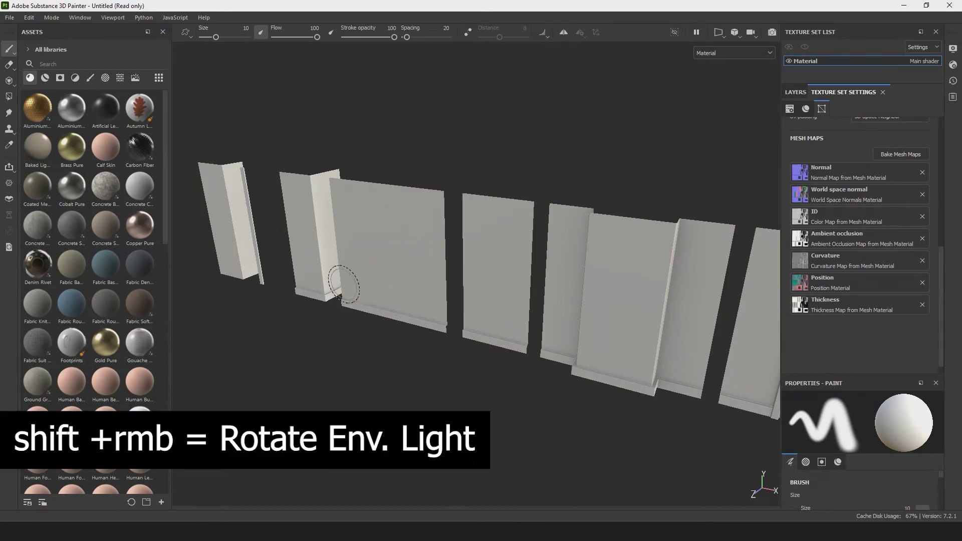
- Rotate the environment light so it brightly illuminates the front faces of the wall panels
mouse_move(249, 347)
right_mouse_down("shift")
mouse_move(482, 350)
mouse_move(441, 337)
mouse_move(317, 332)
mouse_move(316, 340)
right_mouse_up("shift")
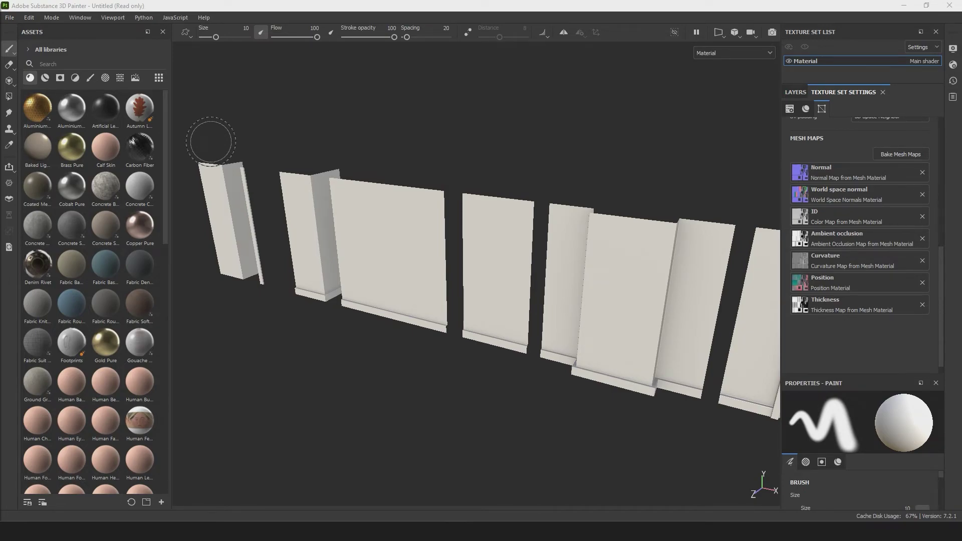
- Start saving the project and create a "substance painter" folder in Desktop > Hotel Project > Interior Panels > all in one
left_click(10, 19)
left_click(42, 115)
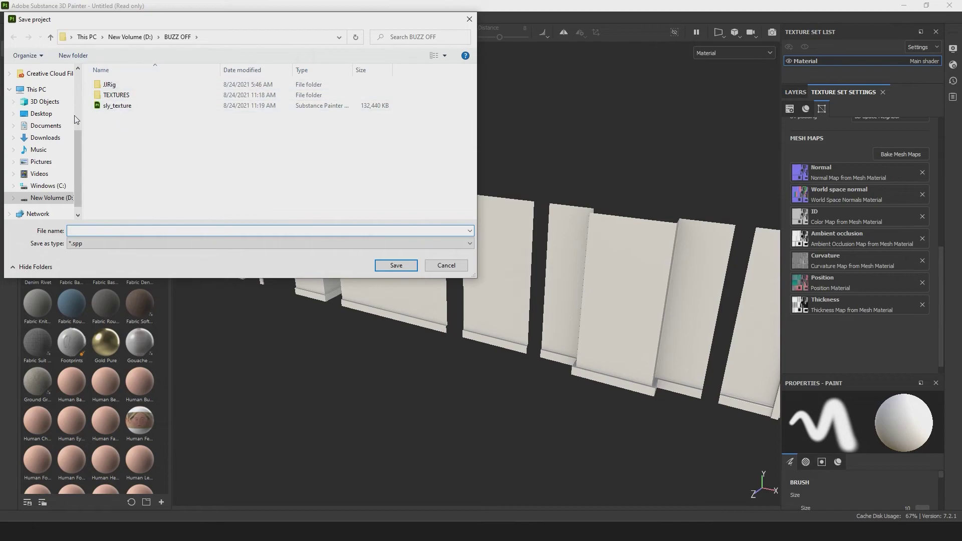
left_click(41, 113)
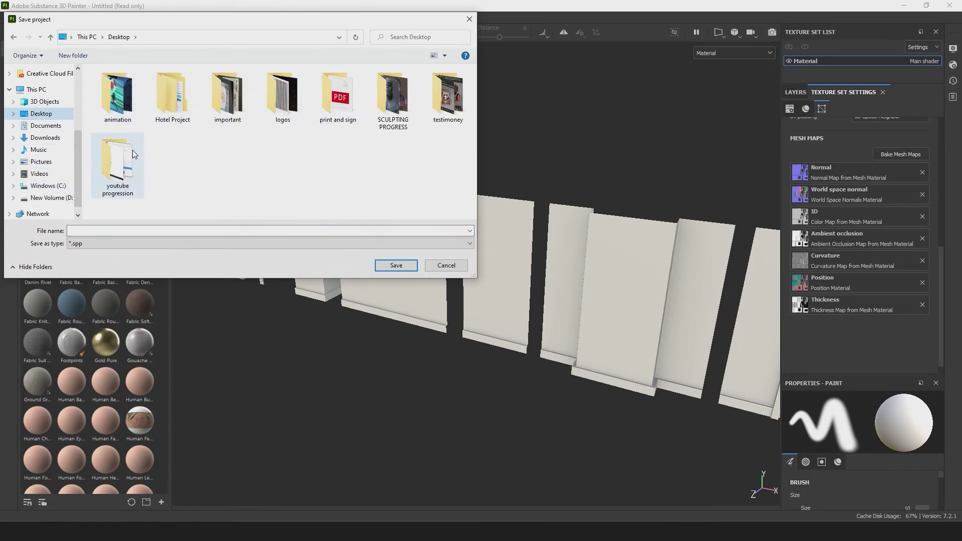
double_click(167, 98)
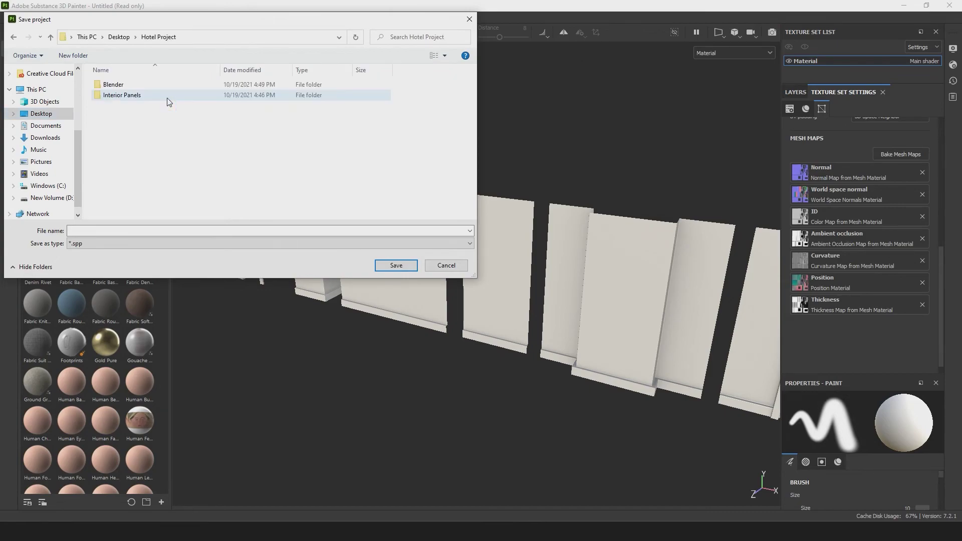
double_click(119, 98)
double_click(115, 85)
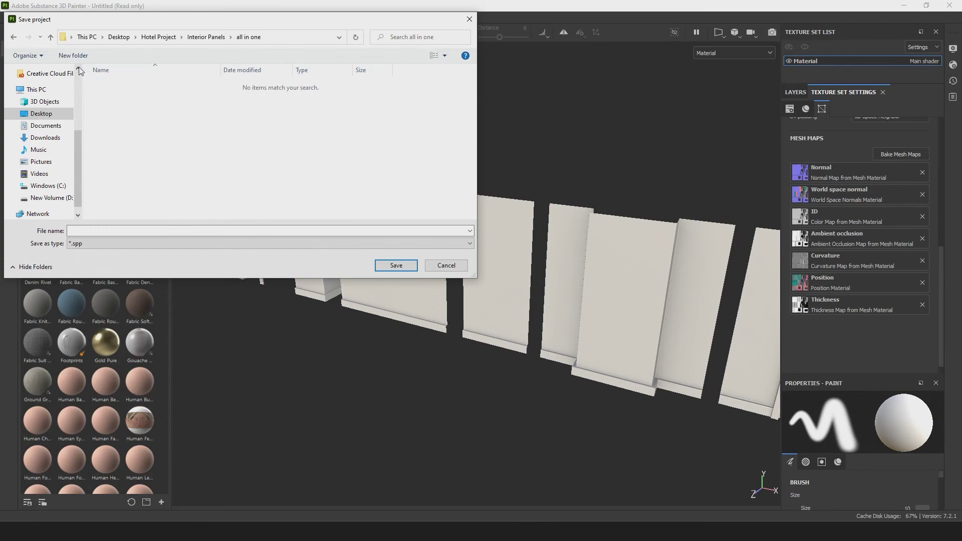
left_click(71, 56)
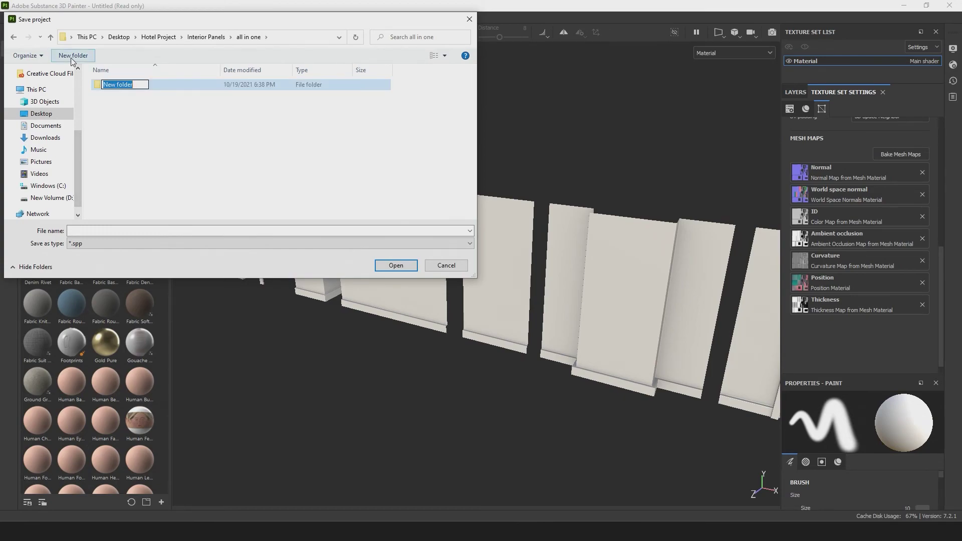
type("substance painter")
left_click(127, 112)
- Save the project as "materials" inside the new substance painter folder
double_click(128, 85)
left_click(105, 231)
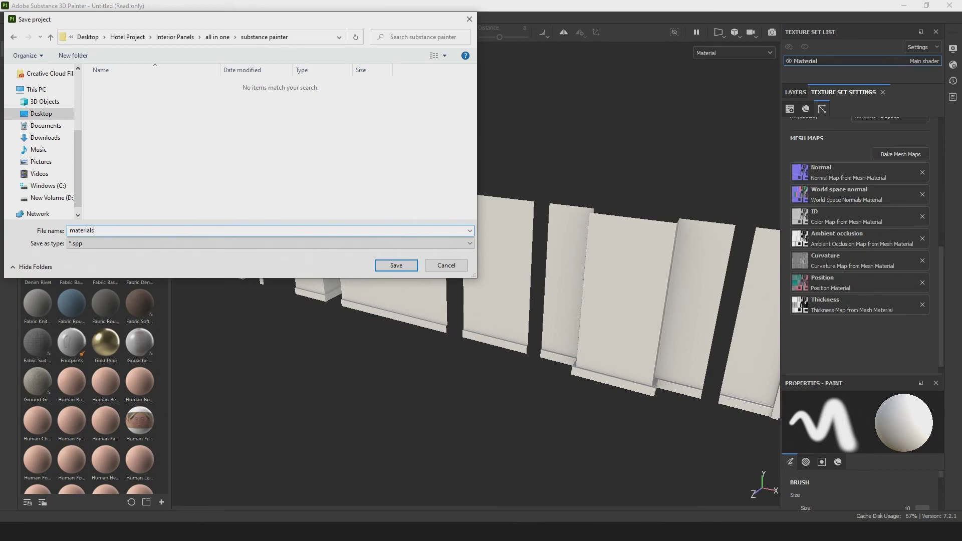
key("Return")
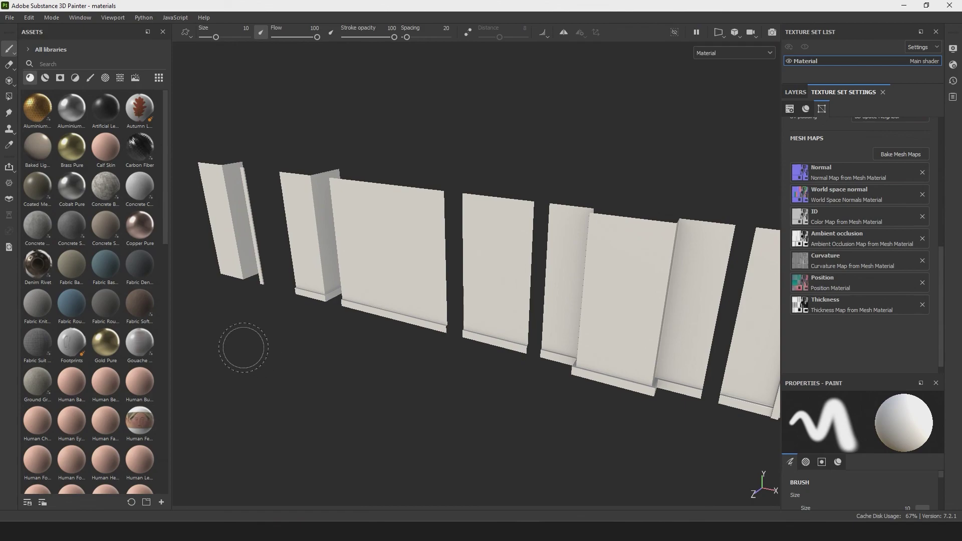
- Adjust the direction of the environment light on the wall panels again
right_click_drag(331, 337, 436, 359, "shift")
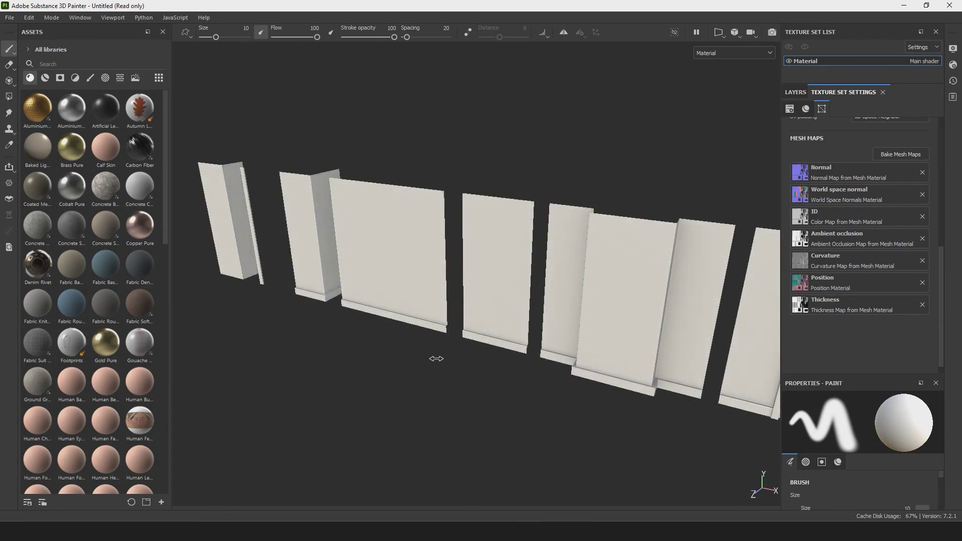